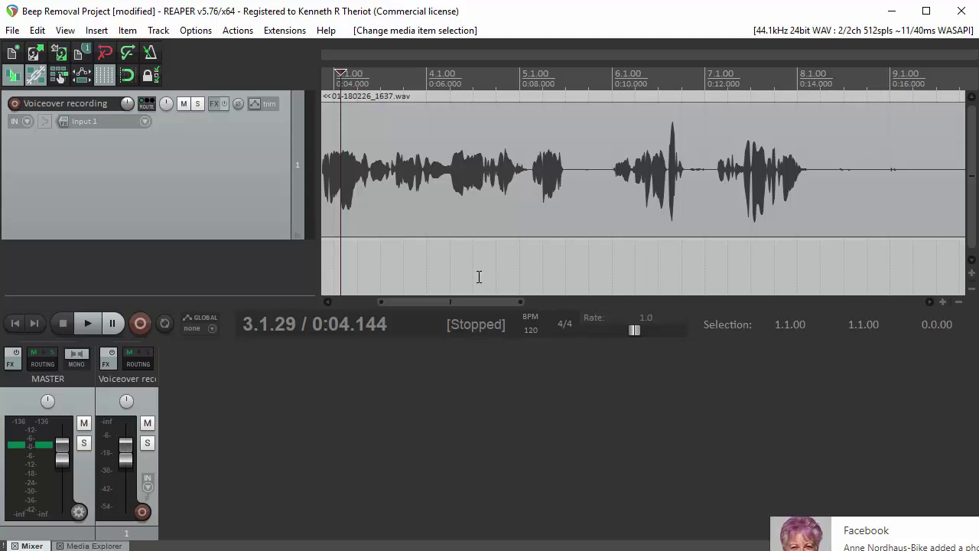
Play part of the voiceover, then select the quiet gap from 5.3.33 to 5.4.85
click(449, 273)
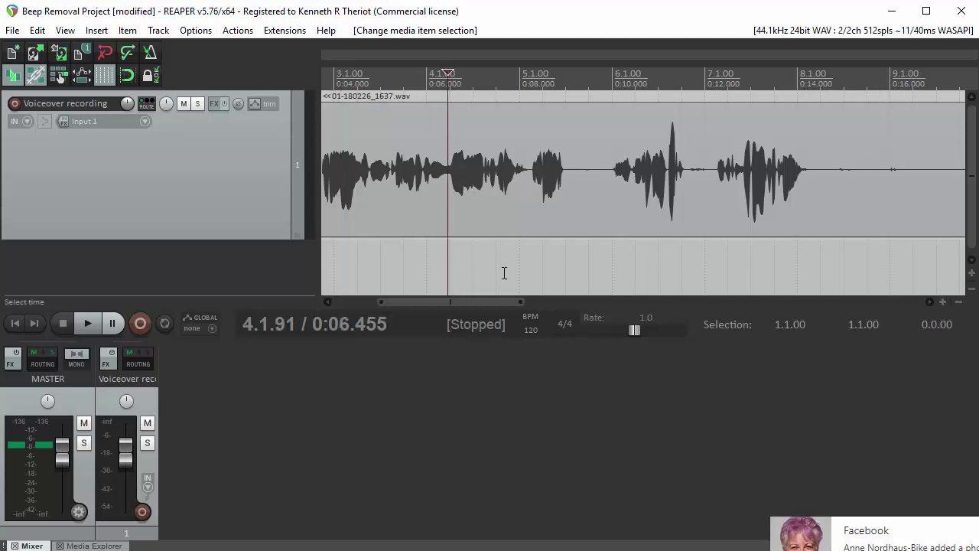
key(space)
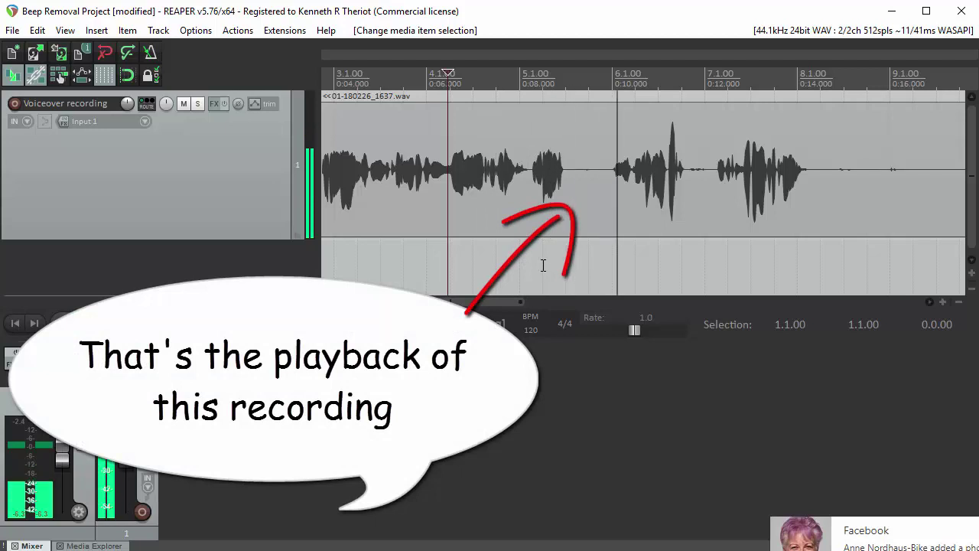
key(space)
drag(534, 247, 609, 275)
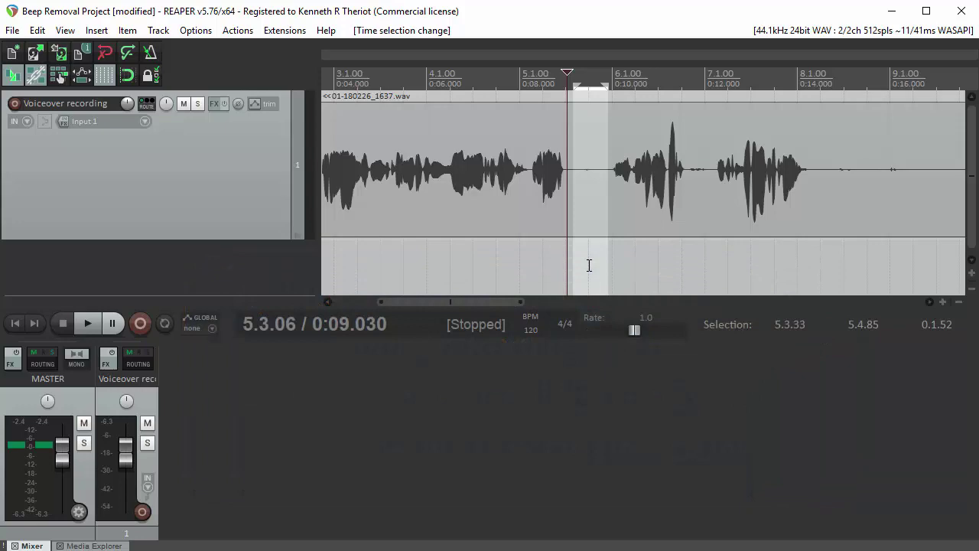
Clear the time selection, enlarge the voiceover track's height and zoom in
click(588, 264)
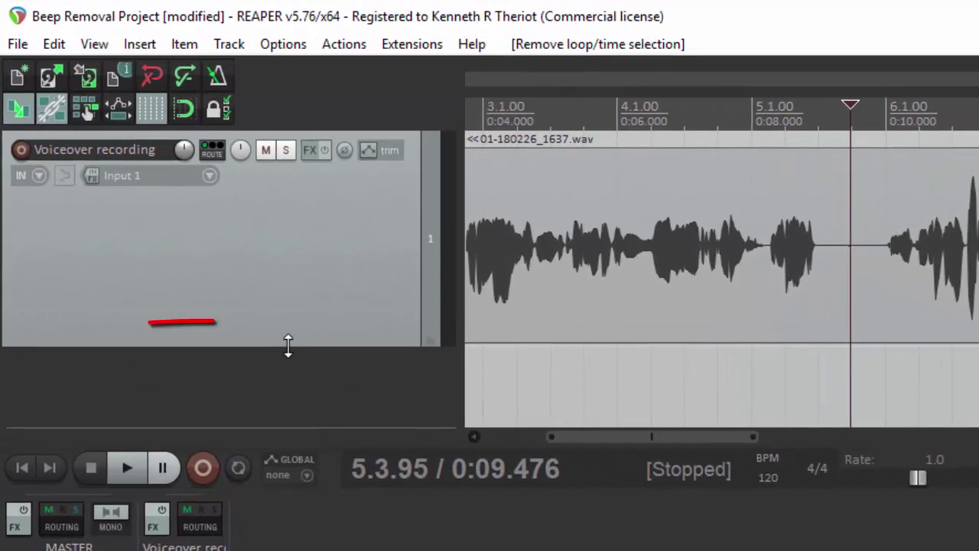
drag(287, 346, 282, 370)
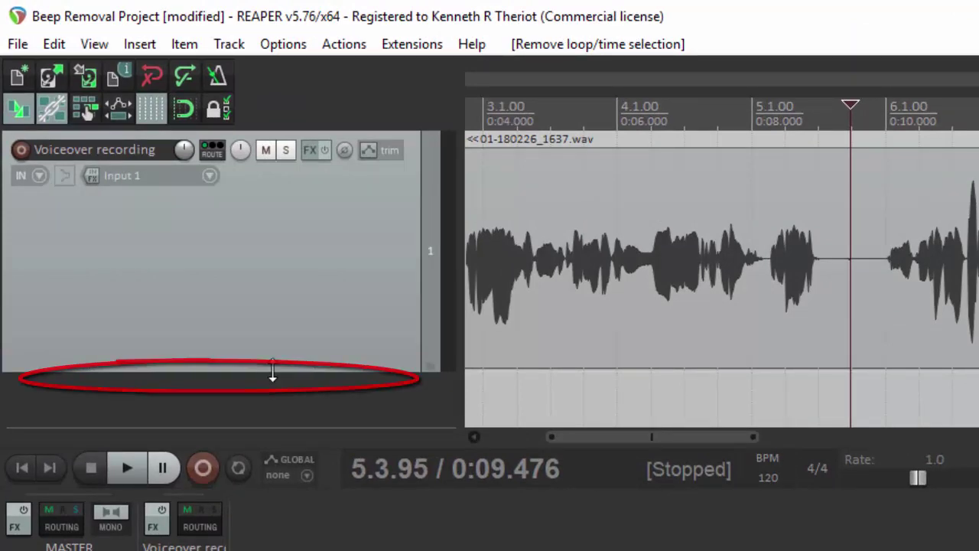
drag(272, 372, 267, 411)
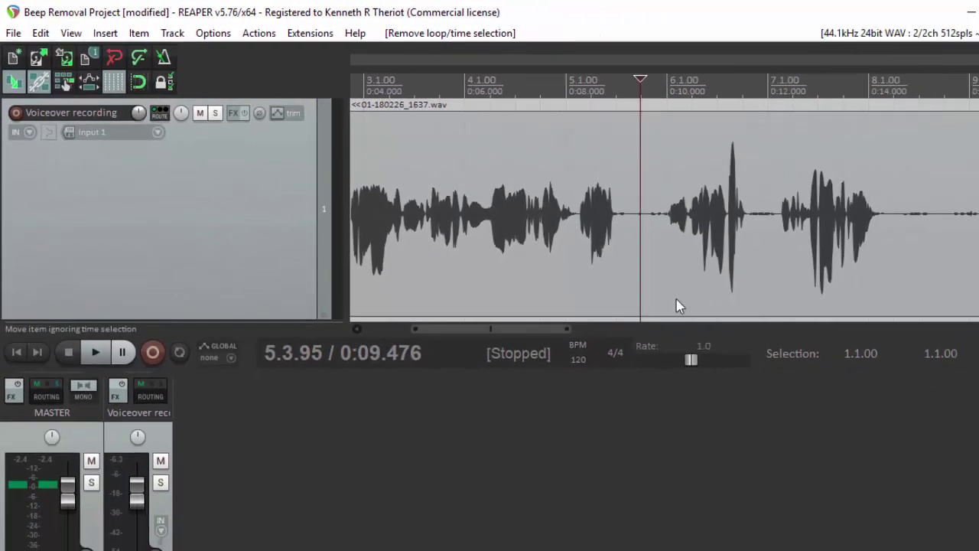
scroll(618, 258, up, 5)
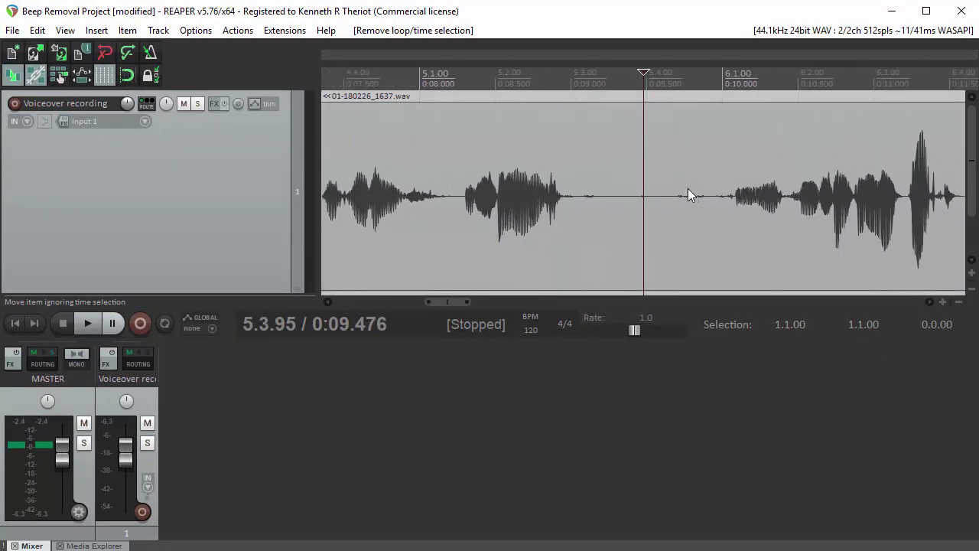
Select the near-silent stretch from 5.4.34 to 6.1.16 and preview it
key(space)
key(space)
drag(673, 95, 729, 102)
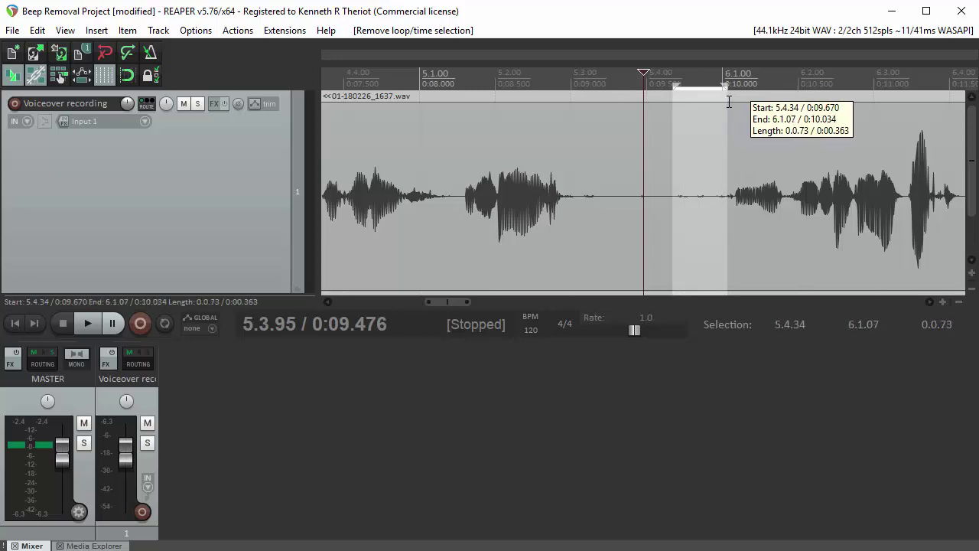
key(space)
key(space)
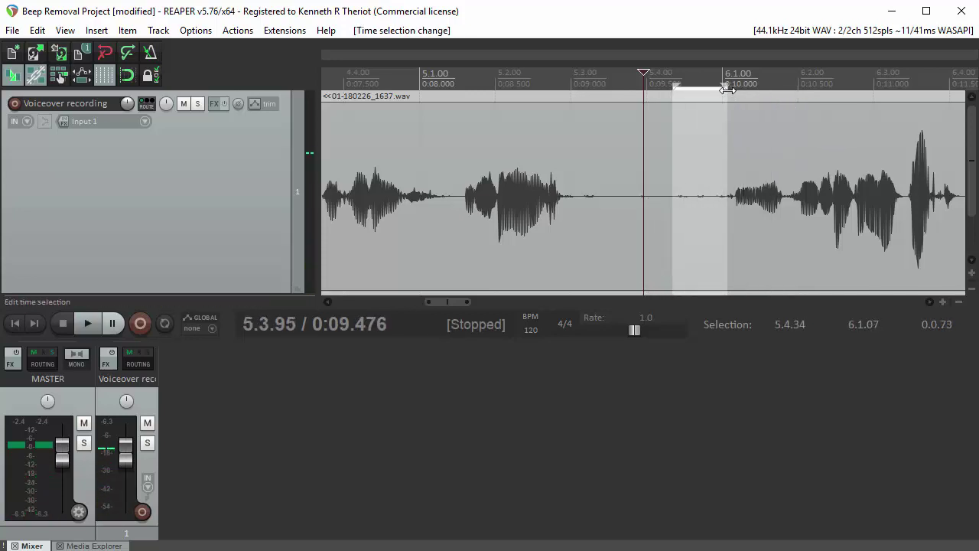
drag(727, 87, 734, 88)
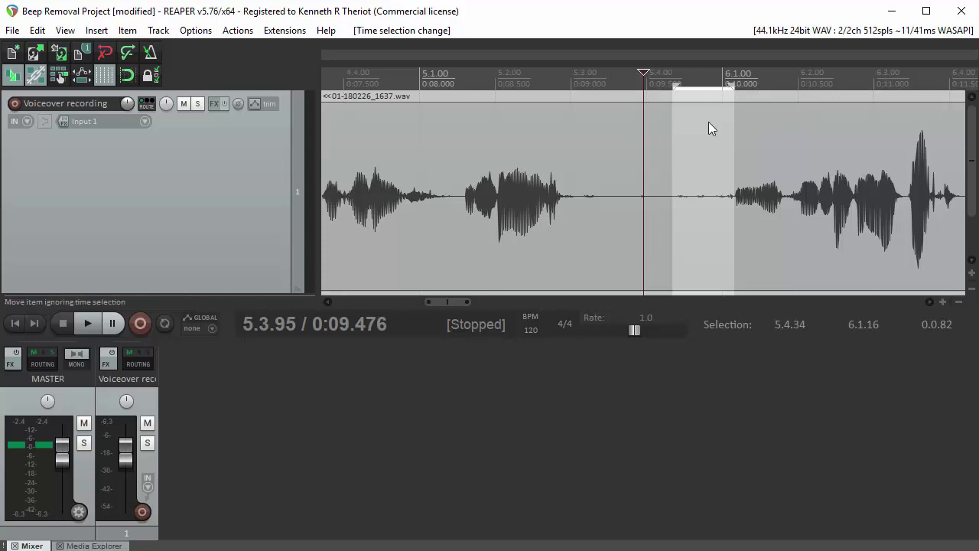
key(space)
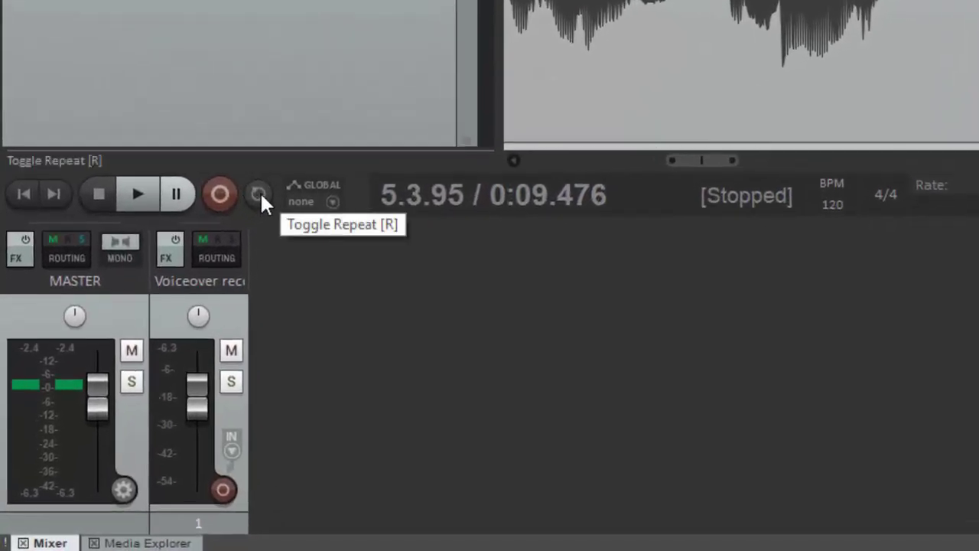
Turn on repeat and play the selection on a loop from its start
click(258, 193)
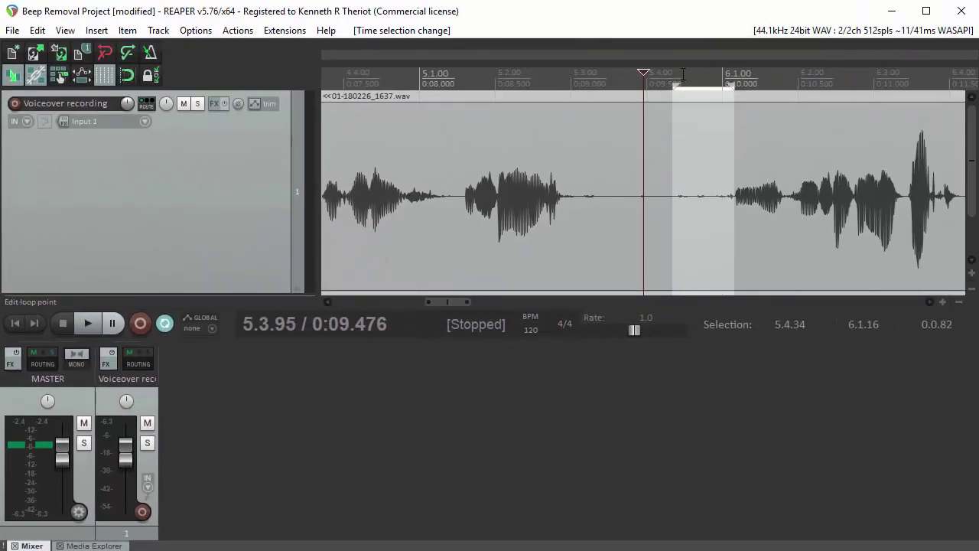
click(681, 74)
key(space)
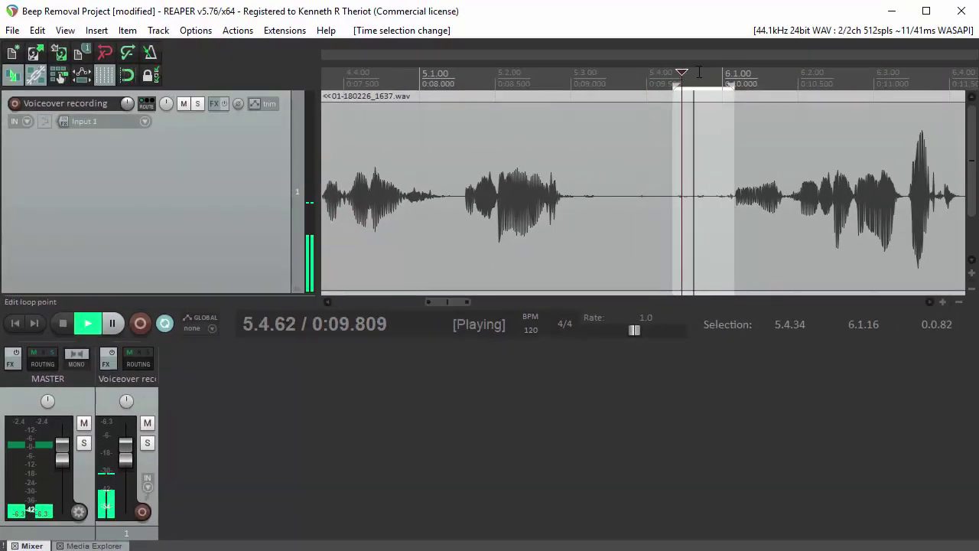
key(space)
Trim the selection end back to 6.1.04 and park the play position at 5.4.43
scroll(772, 126, up, 2)
scroll(771, 123, up, 1)
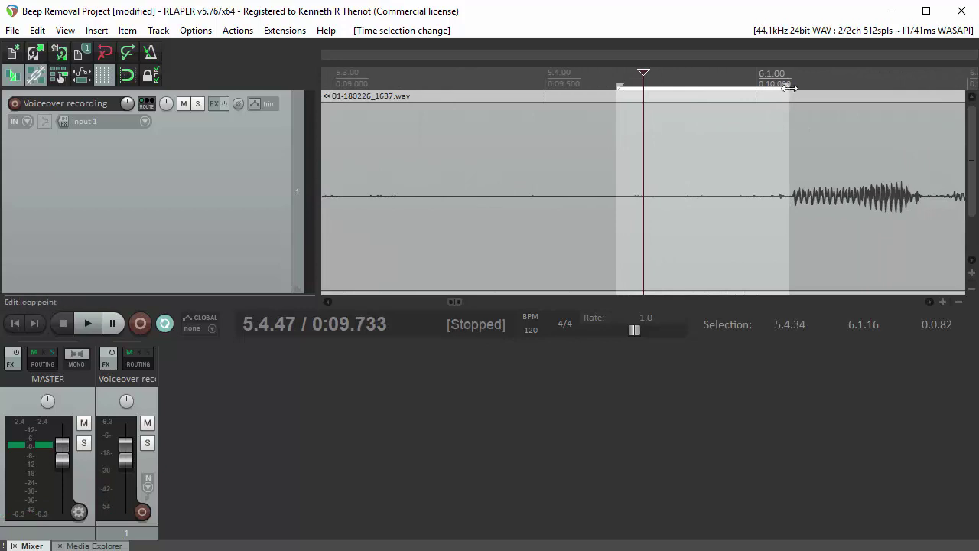
drag(789, 86, 759, 93)
key(space)
key(space)
key(space)
key(space)
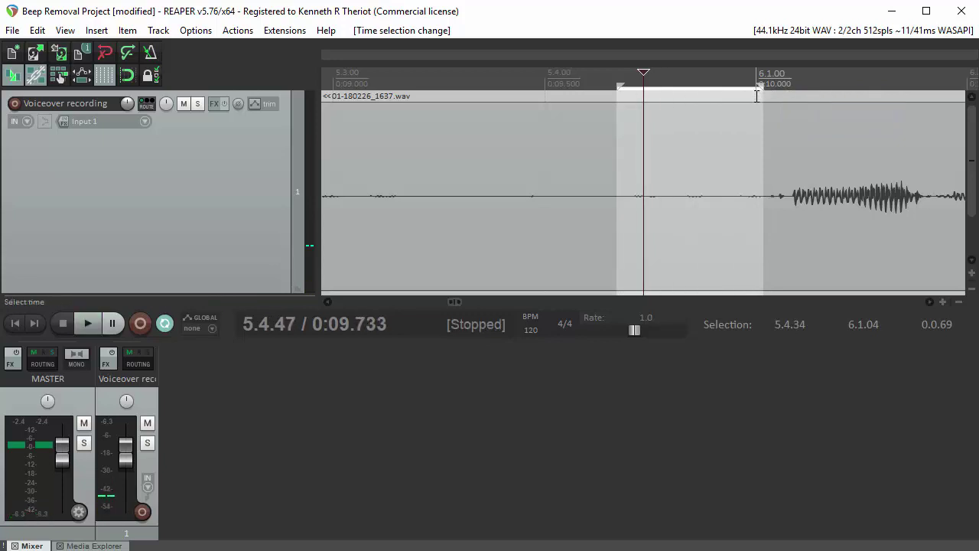
click(164, 324)
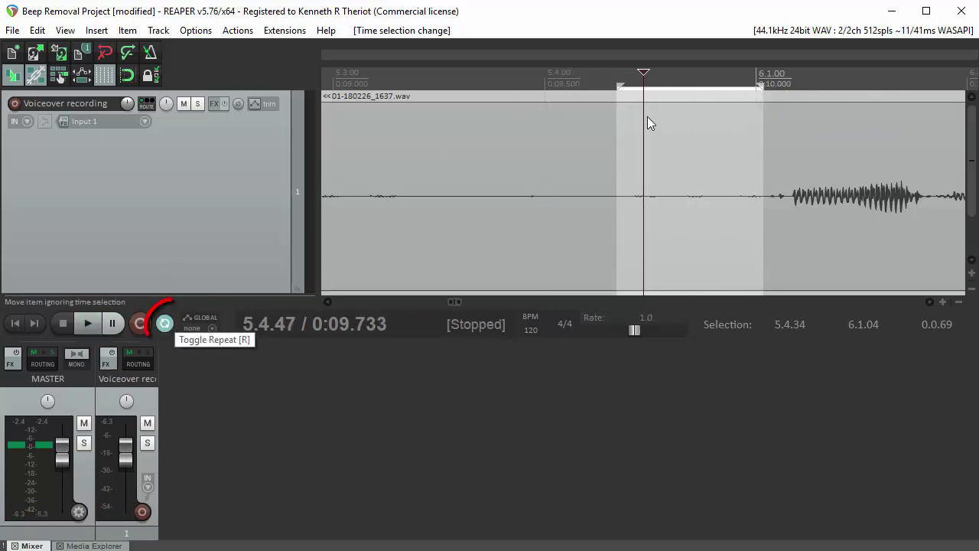
click(635, 76)
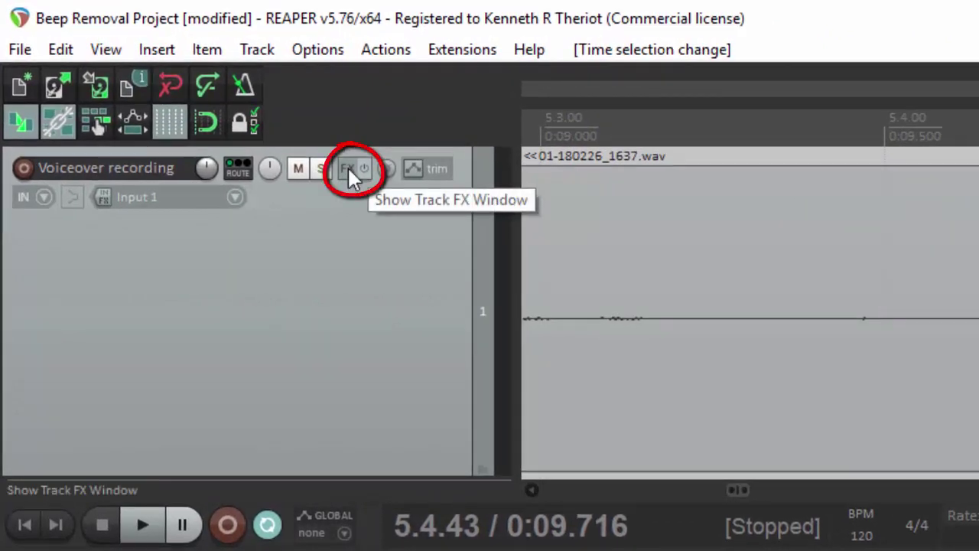
Add the ReaFir plugin to the Voiceover recording track's FX chain
click(347, 166)
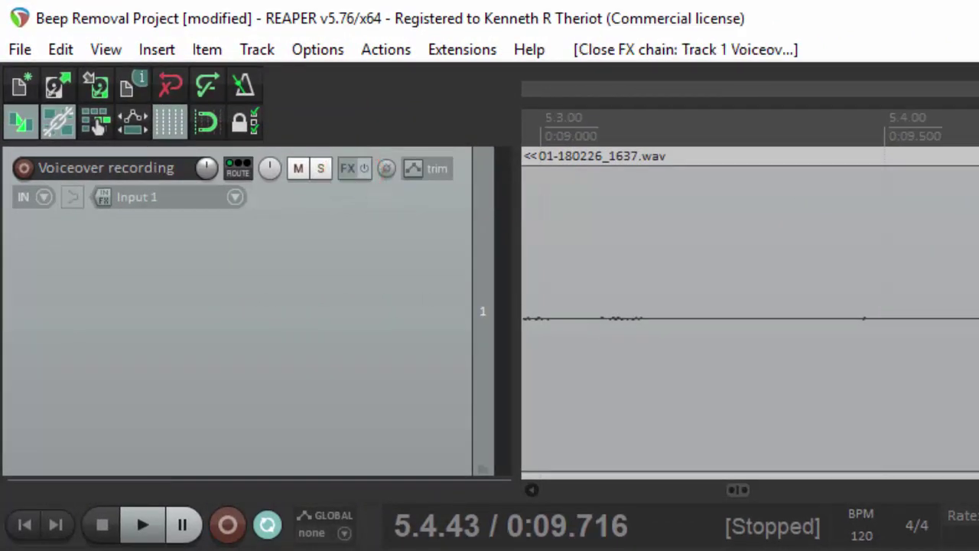
click(347, 168)
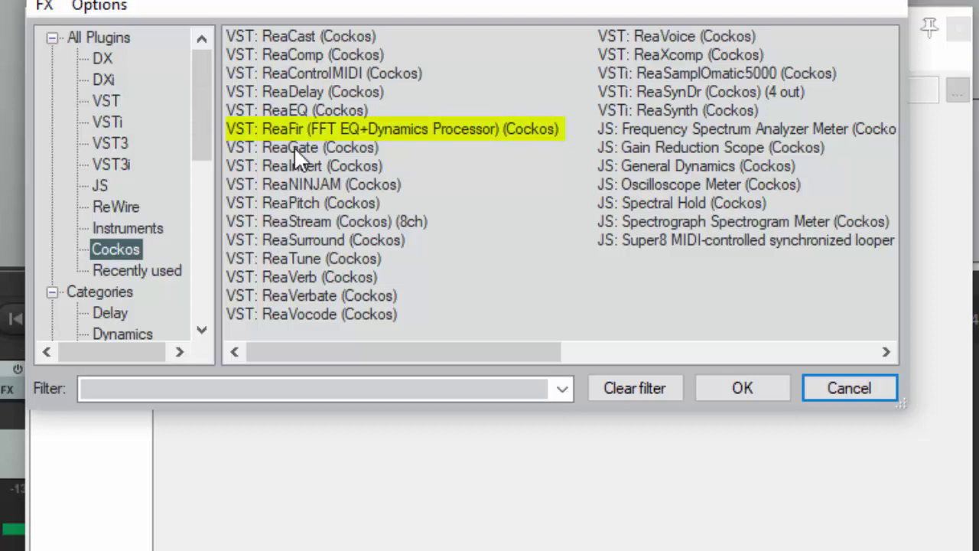
double_click(302, 128)
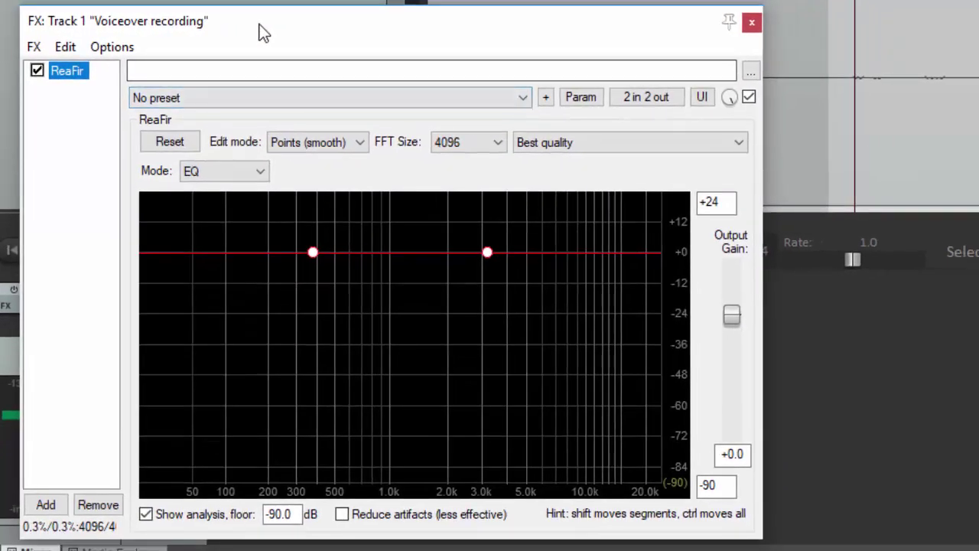
drag(262, 30, 271, 5)
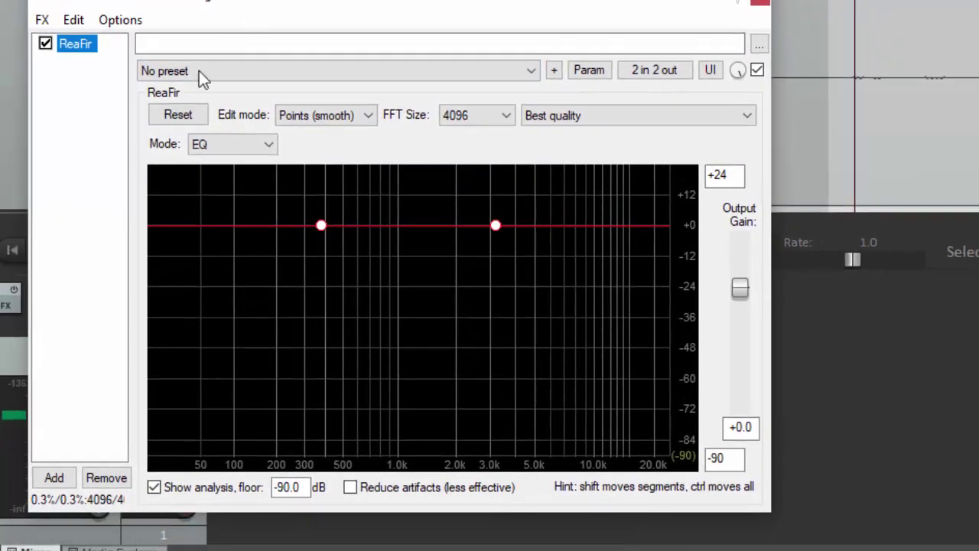
Switch ReaFir's mode to Subtract, keeping the 4096 FFT size
click(270, 150)
click(214, 214)
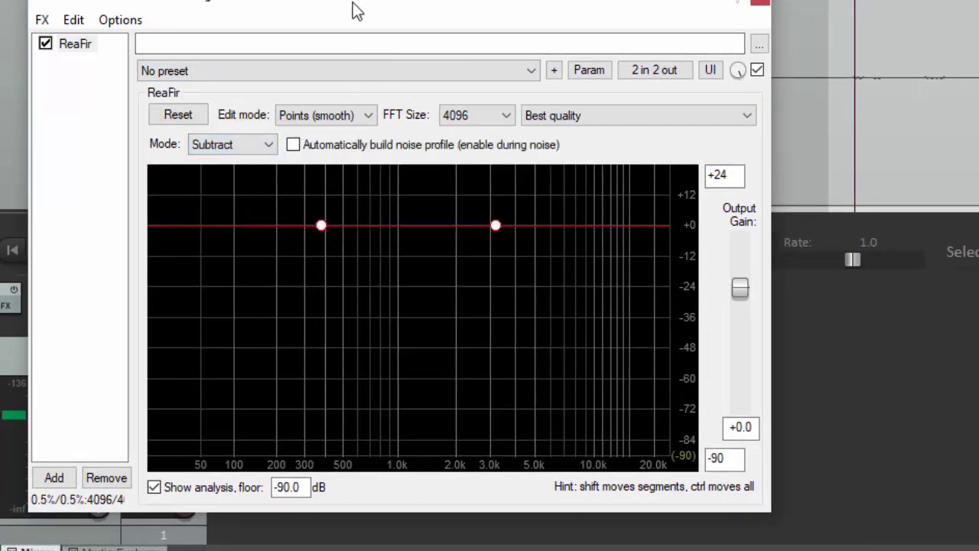
drag(356, 11, 978, 274)
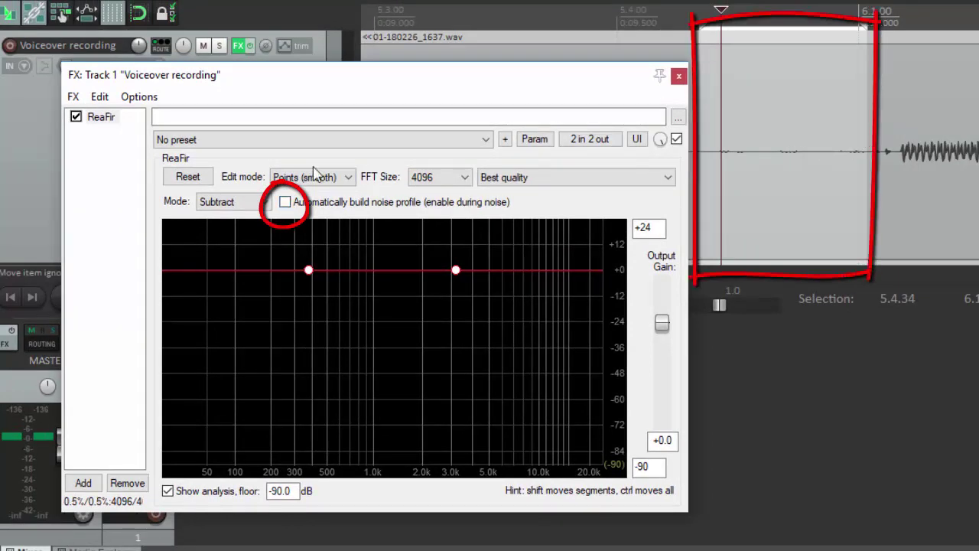
Let ReaFir build a noise profile while the silent gap loops, then turn automatic building off
click(285, 201)
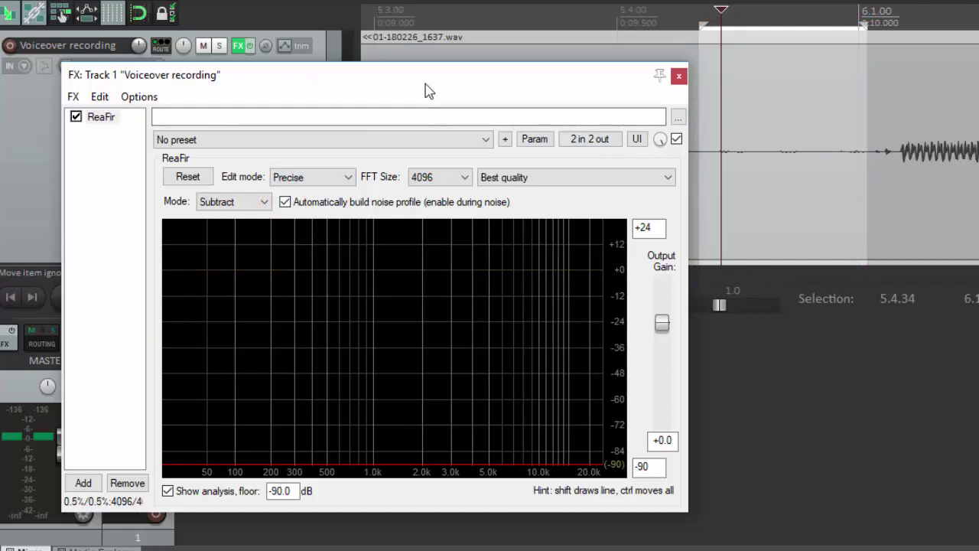
drag(429, 90, 556, 68)
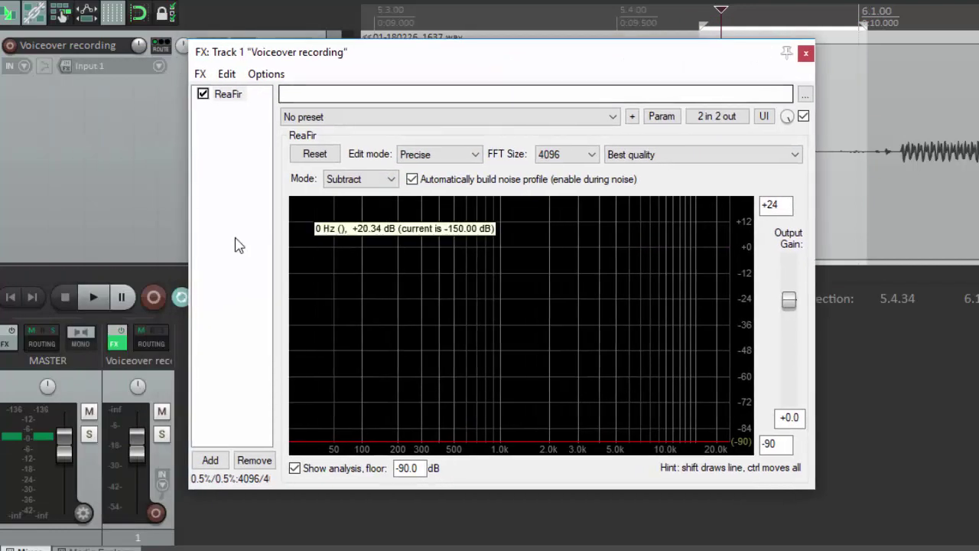
click(95, 298)
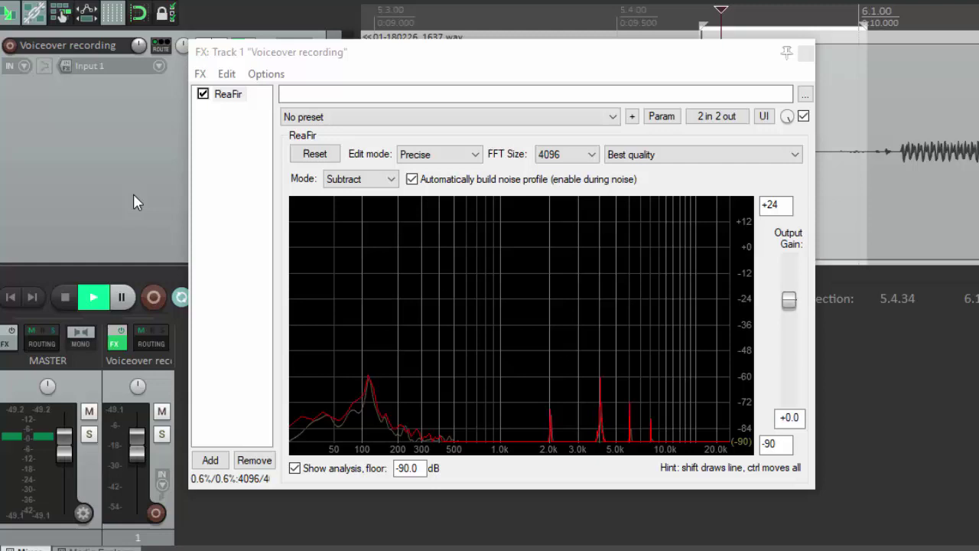
click(67, 296)
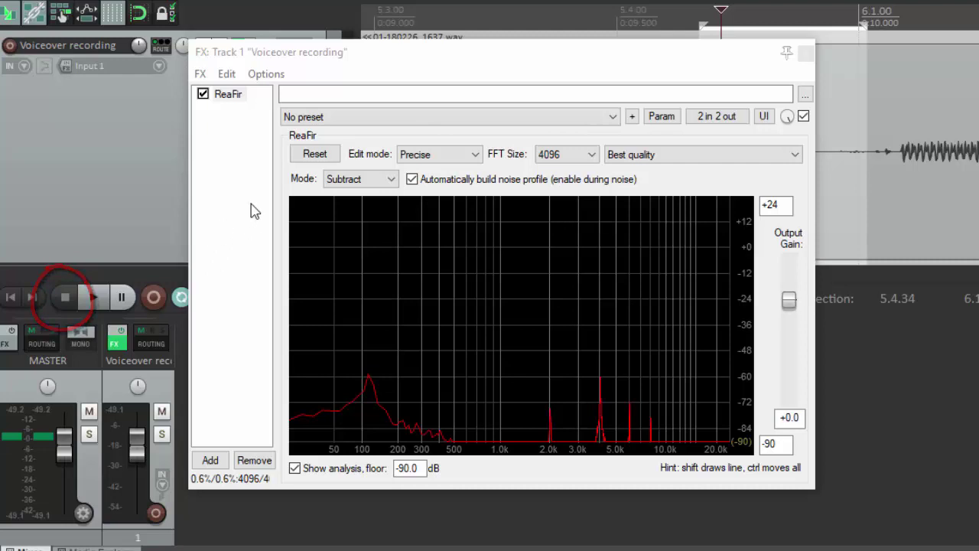
drag(433, 59, 272, 89)
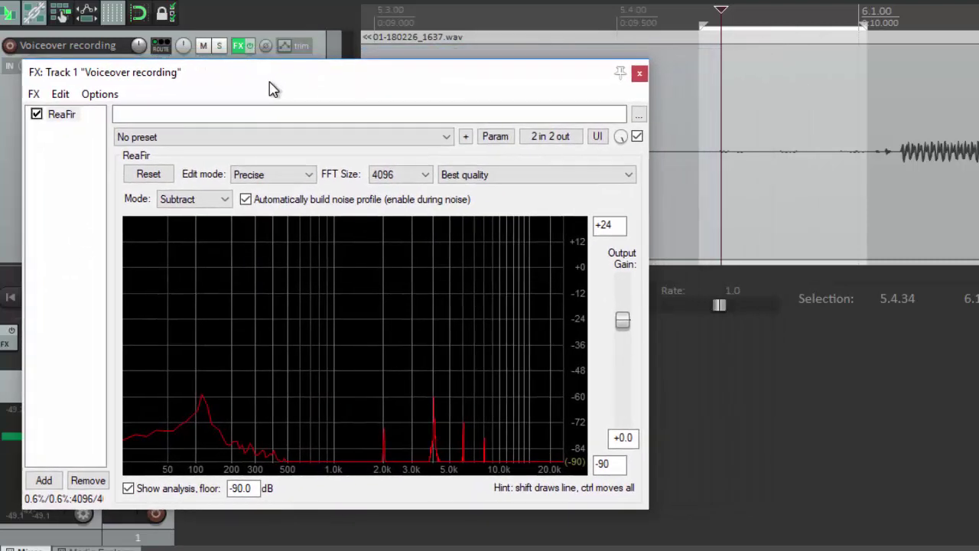
click(245, 200)
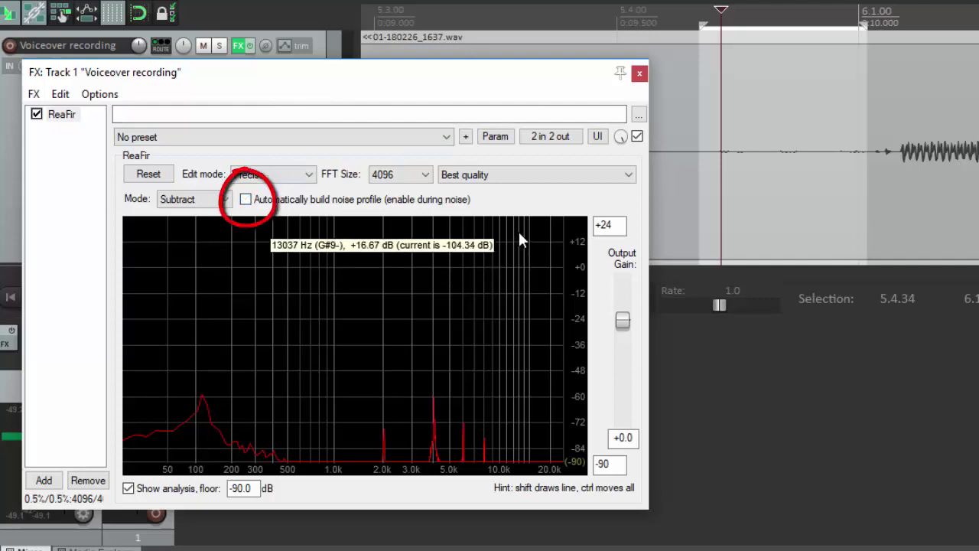
mouse_move(462, 72)
mouse_down()
mouse_move(669, 148)
mouse_move(861, 177)
mouse_up()
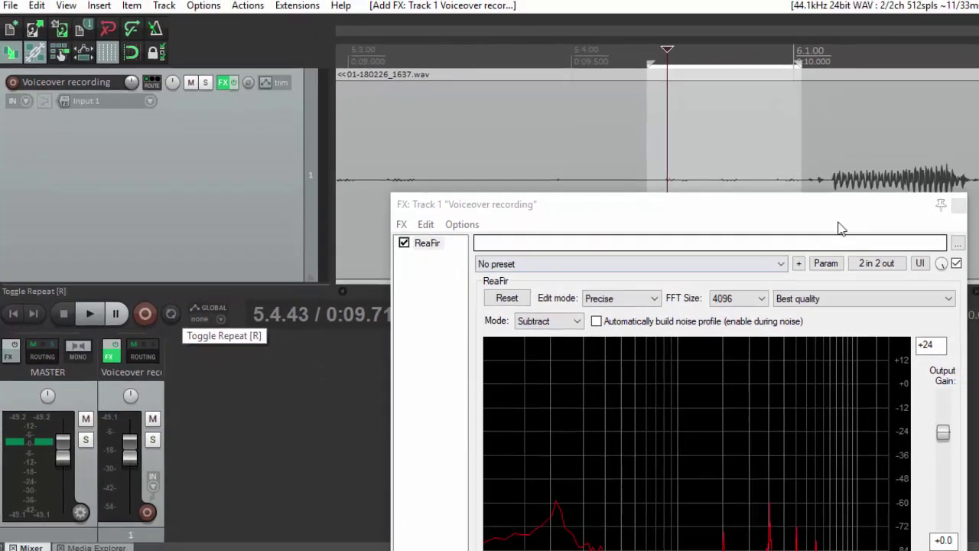
Close the track's FX chain window and clear the time selection
key(Escape)
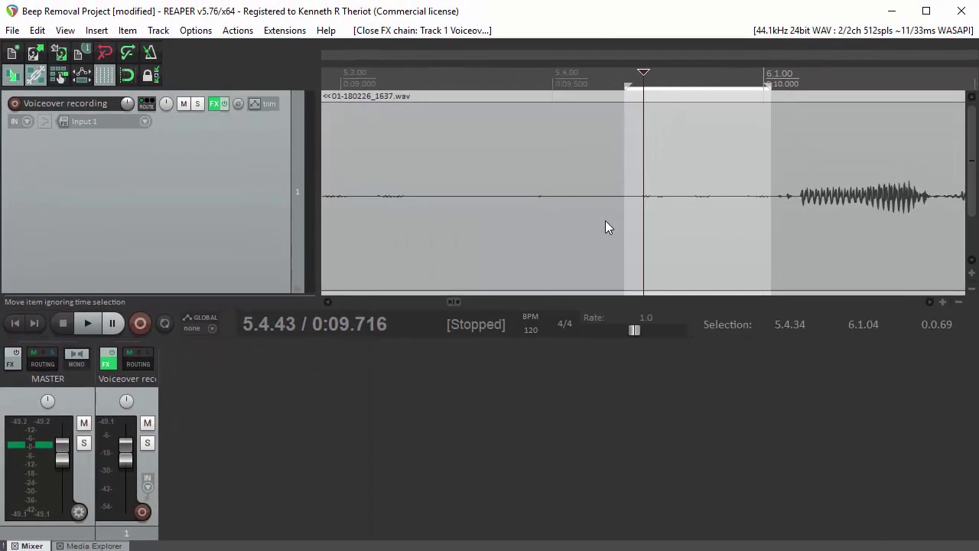
key(Escape)
scroll(604, 221, down, 5)
Play the noise-filtered voiceover from about 8 seconds to check the beeps are gone
click(544, 95)
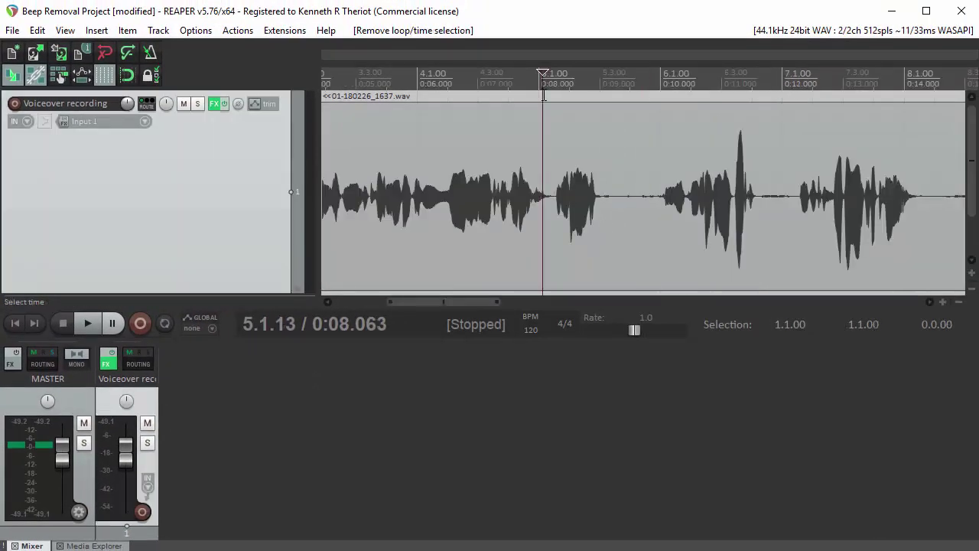
key(space)
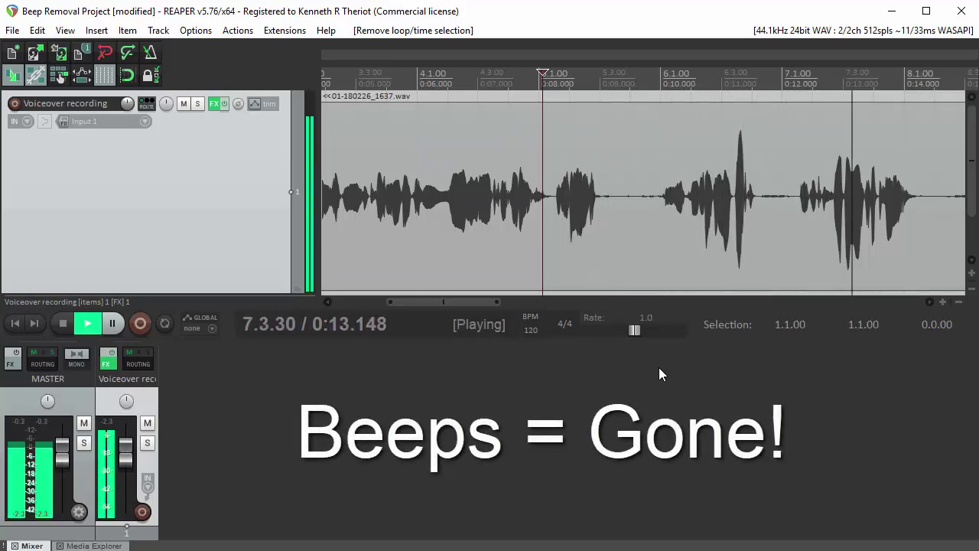
key(space)
scroll(567, 235, down, 2)
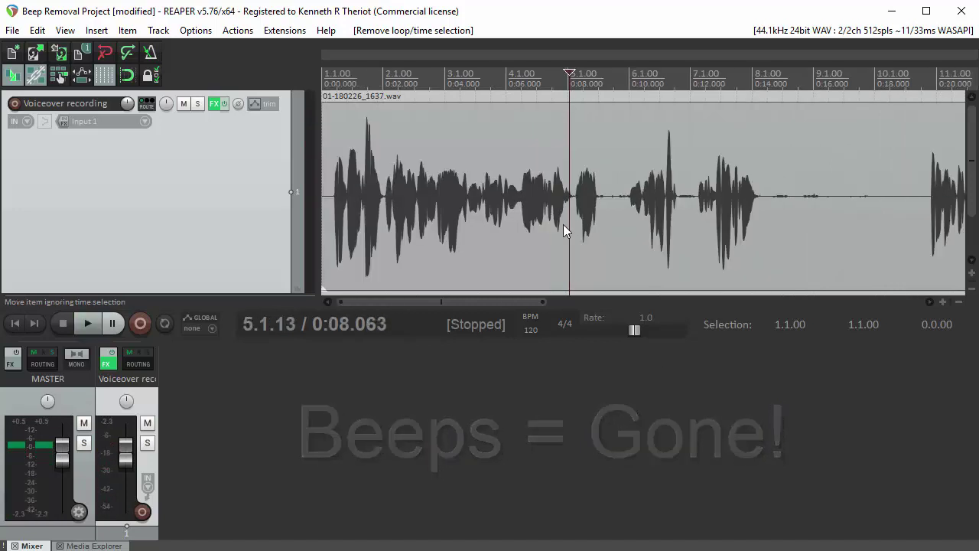
scroll(563, 224, up, 3)
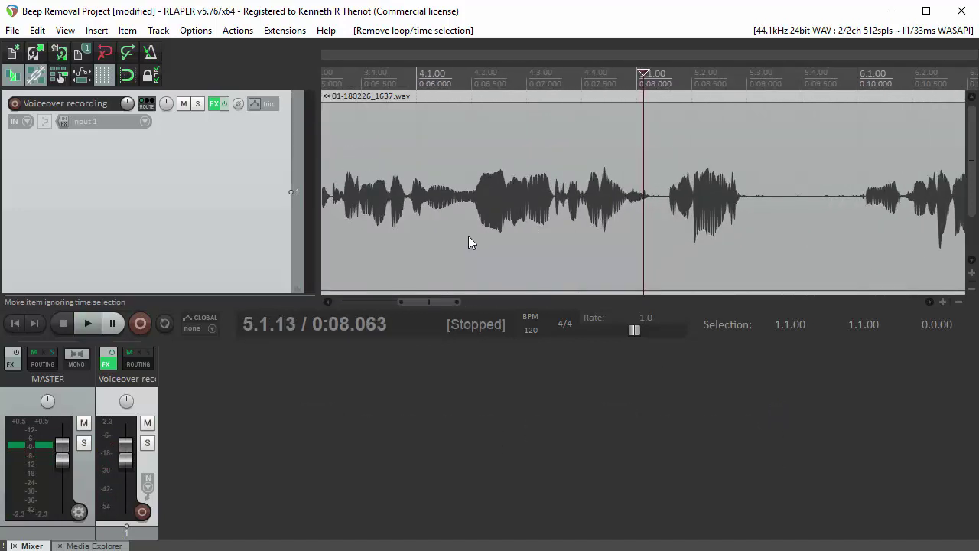
scroll(469, 233, right, 6)
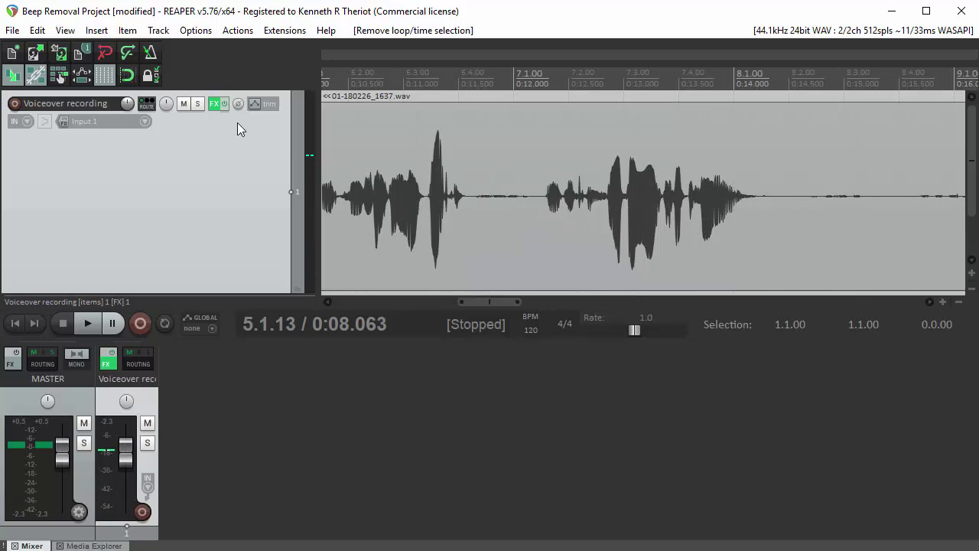
Bypass the track FX and play the original voiceover with beeps from about 6 seconds
click(227, 103)
scroll(413, 208, down, 3)
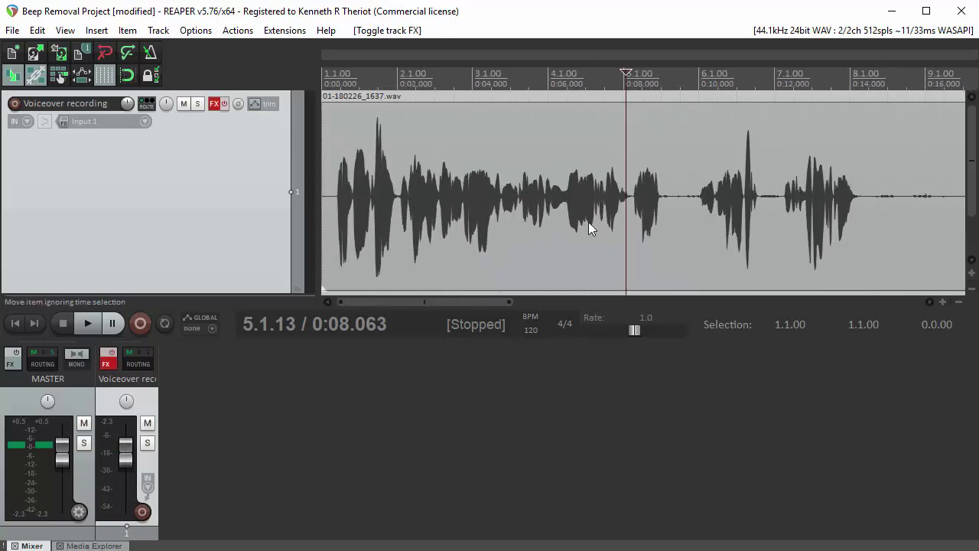
click(564, 239)
key(space)
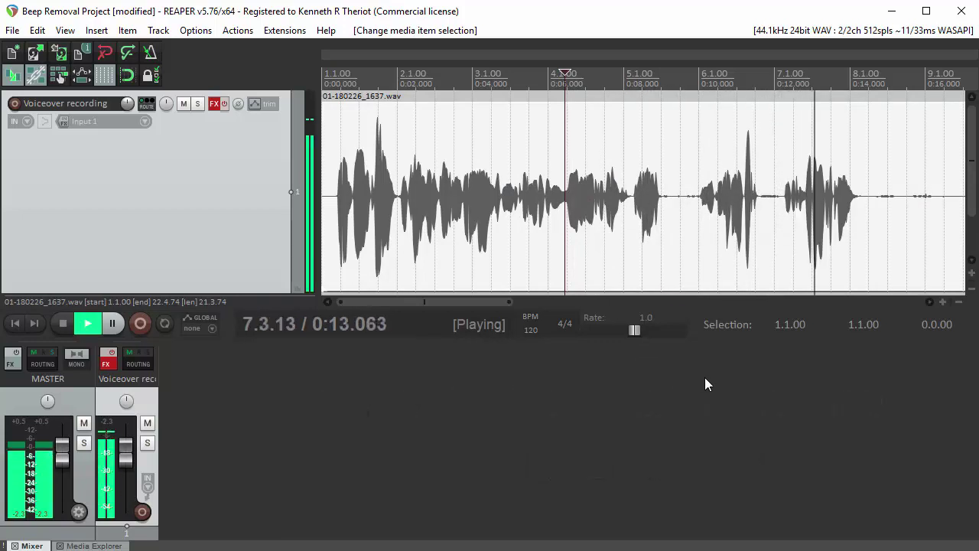
key(space)
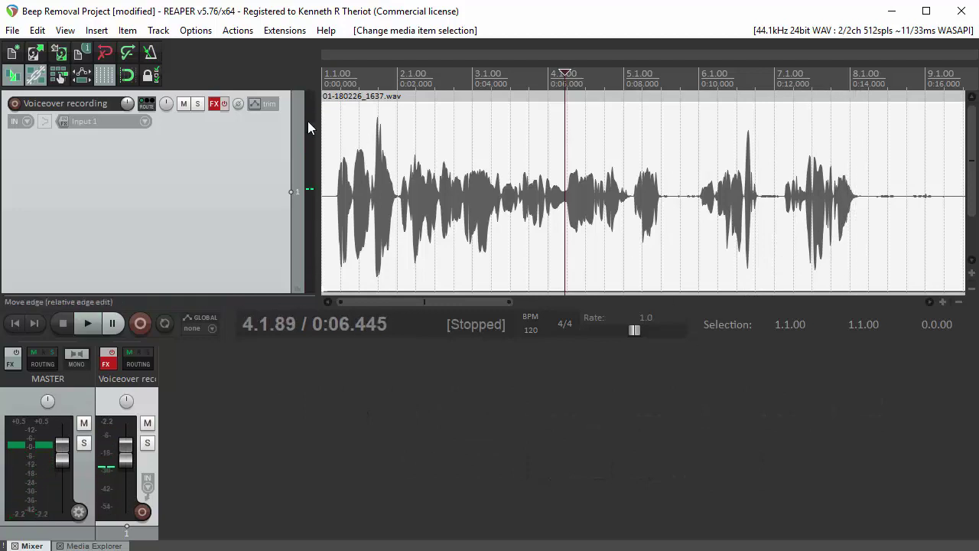
Re-enable the track's beep-removal FX and play the cleaned voiceover for comparison
click(224, 104)
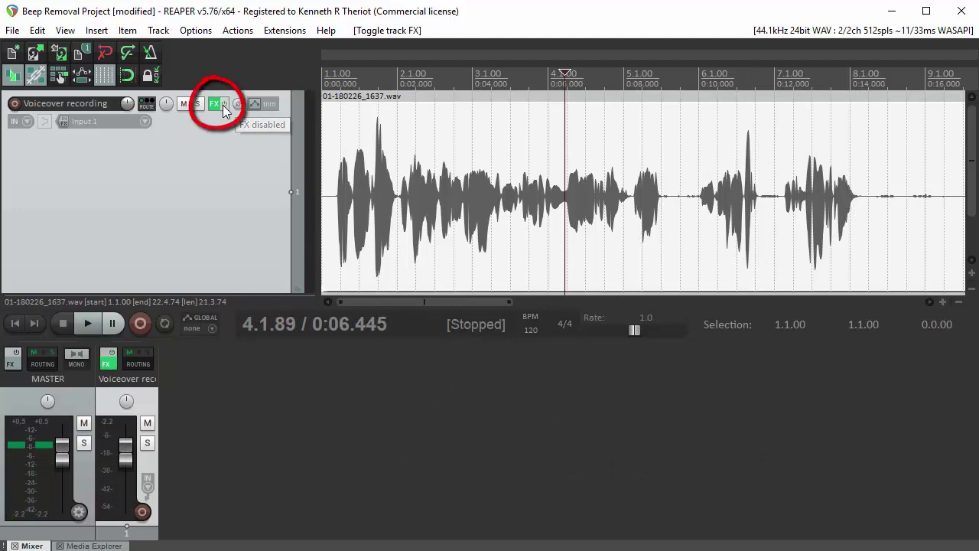
key(space)
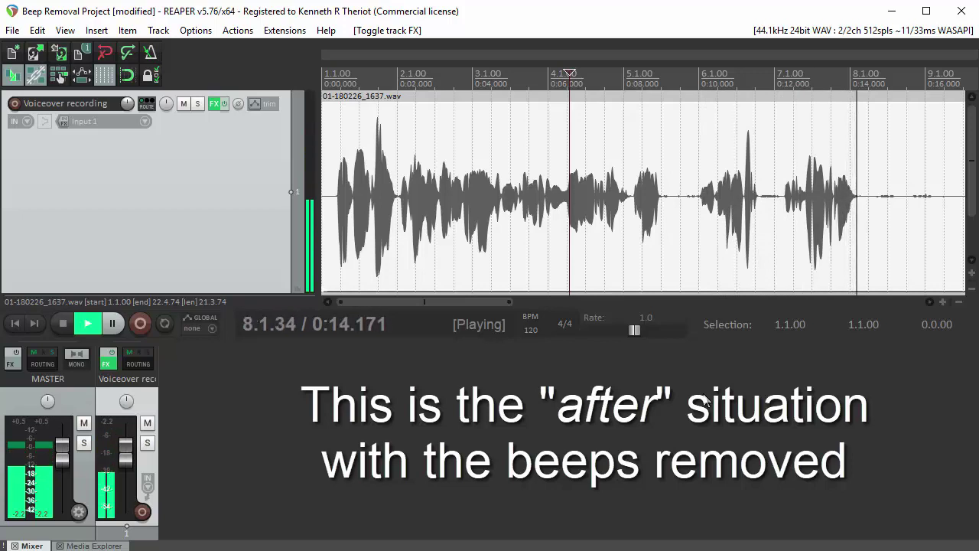
key(space)
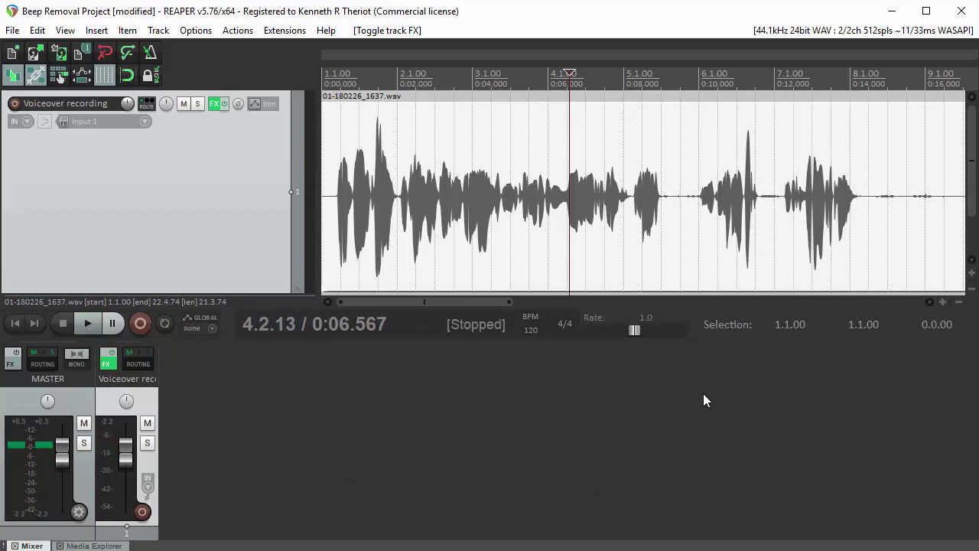
scroll(522, 241, down, 5)
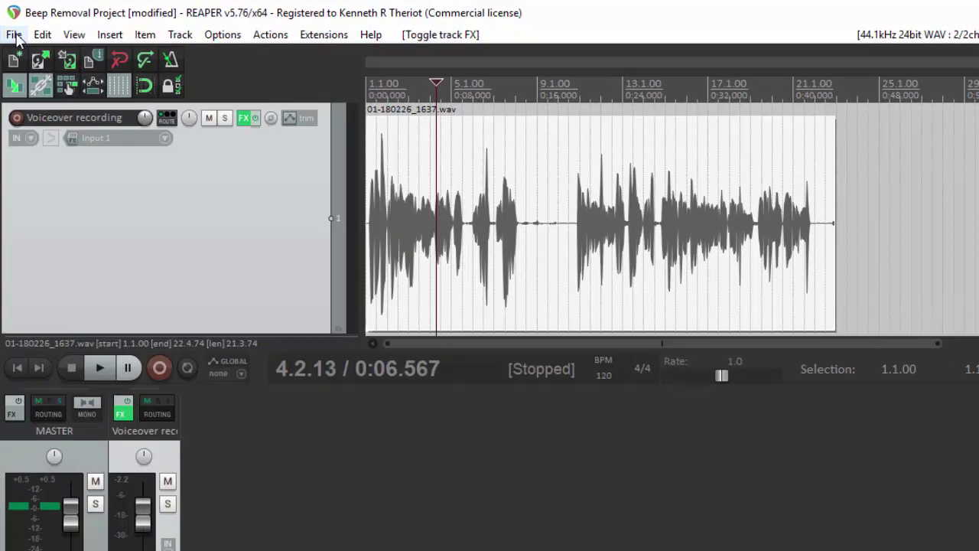
Render one WAV file via File > Render, choosing REAPER Media as the output directory
click(14, 30)
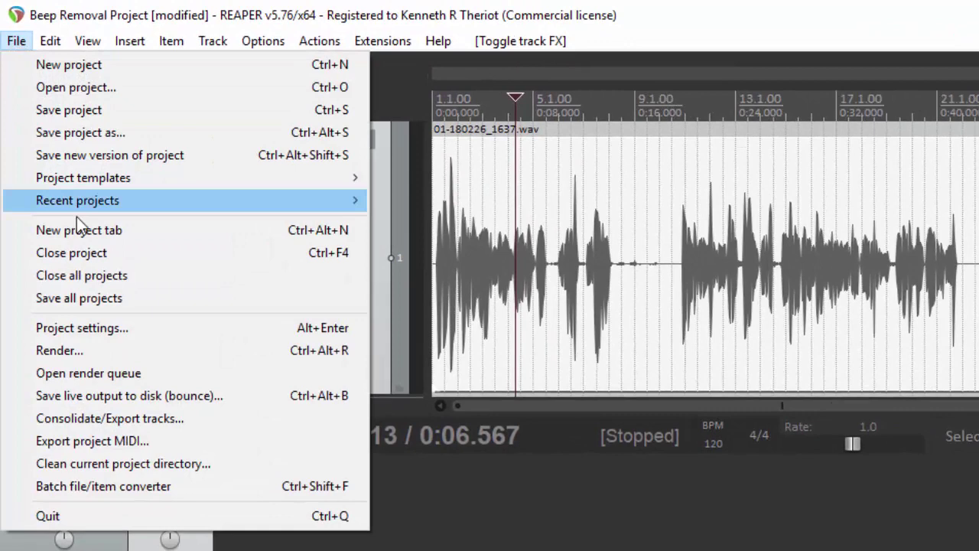
click(86, 353)
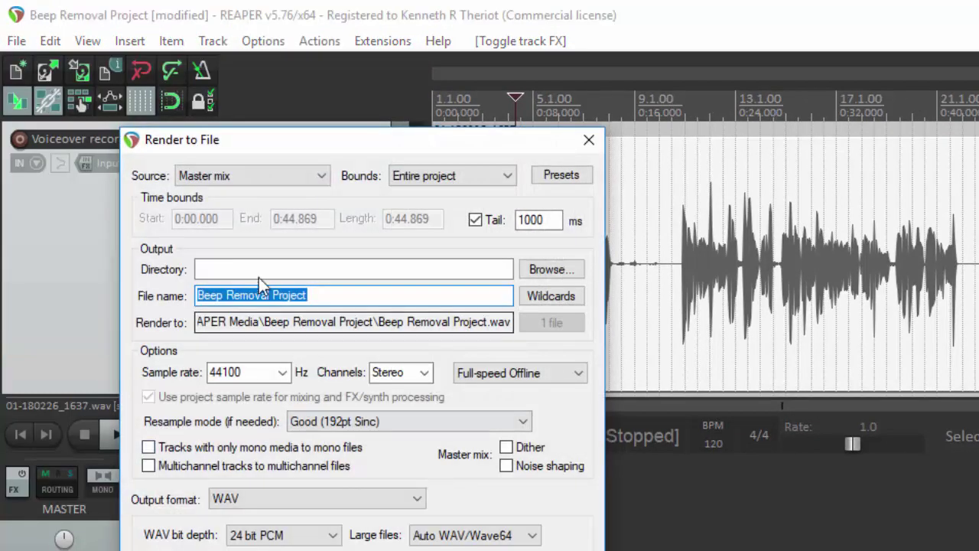
click(222, 270)
click(552, 268)
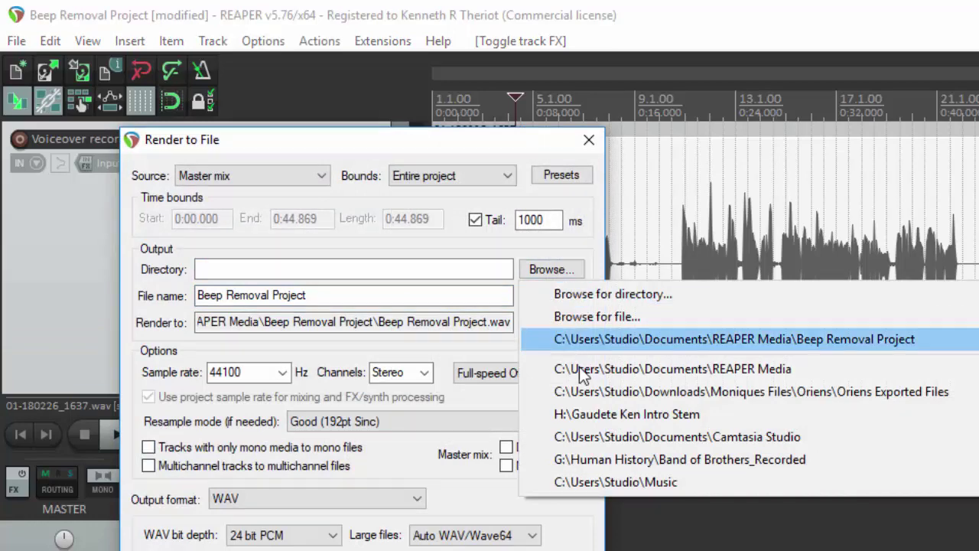
click(612, 368)
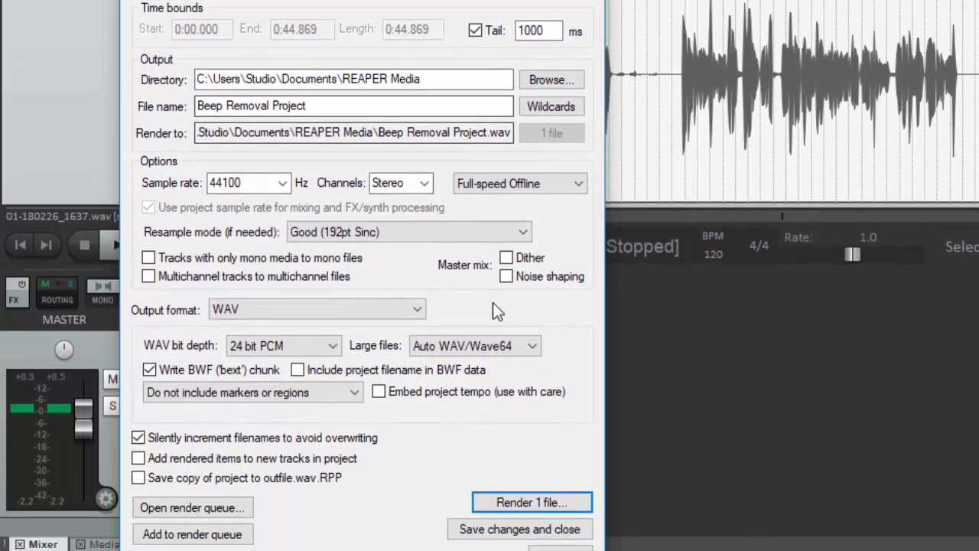
click(554, 500)
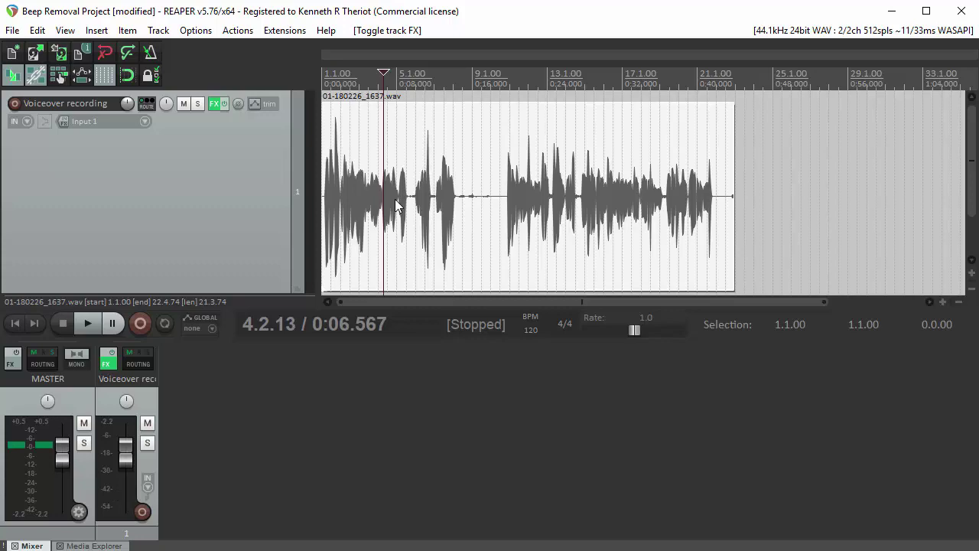
Open the voiceover item 01-180226_1637.wav in the external editor Audition.exe
right_click(453, 159)
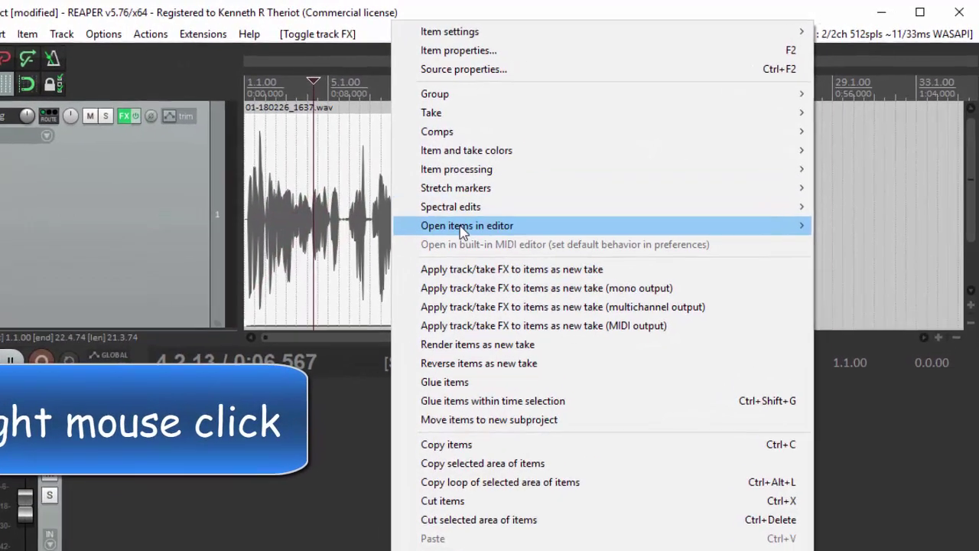
mouse_move(520, 205)
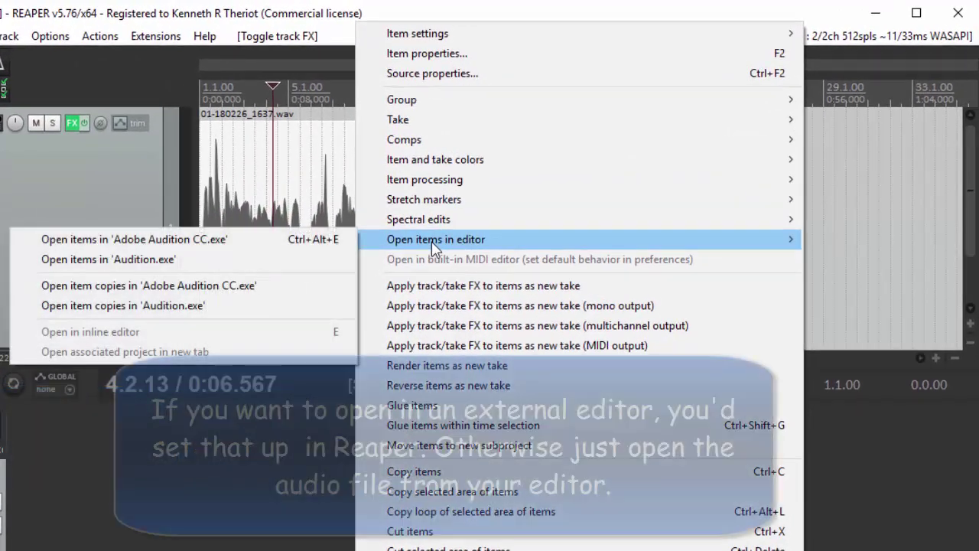
click(131, 262)
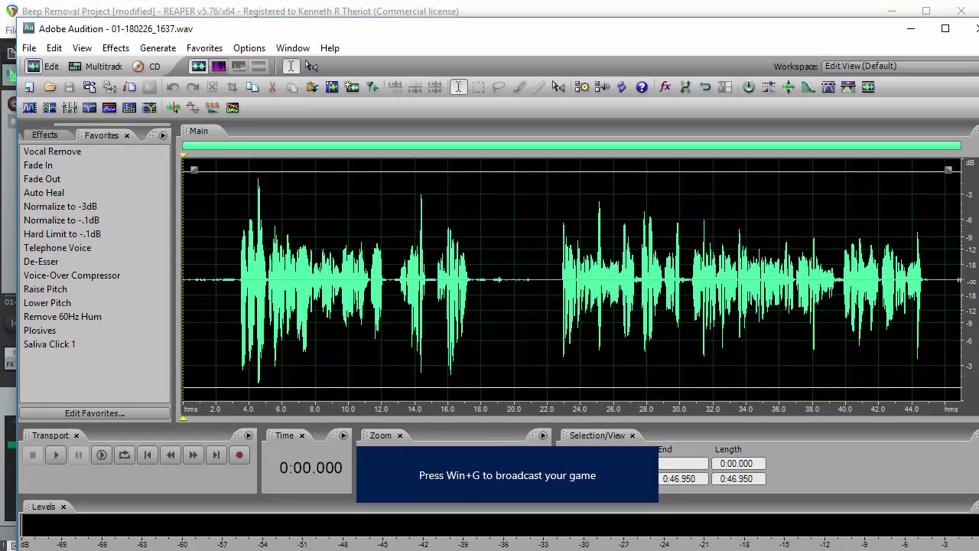
Select the beep-only stretch around 18.8–19.2 seconds in the waveform
click(492, 279)
scroll(491, 279, up, 3)
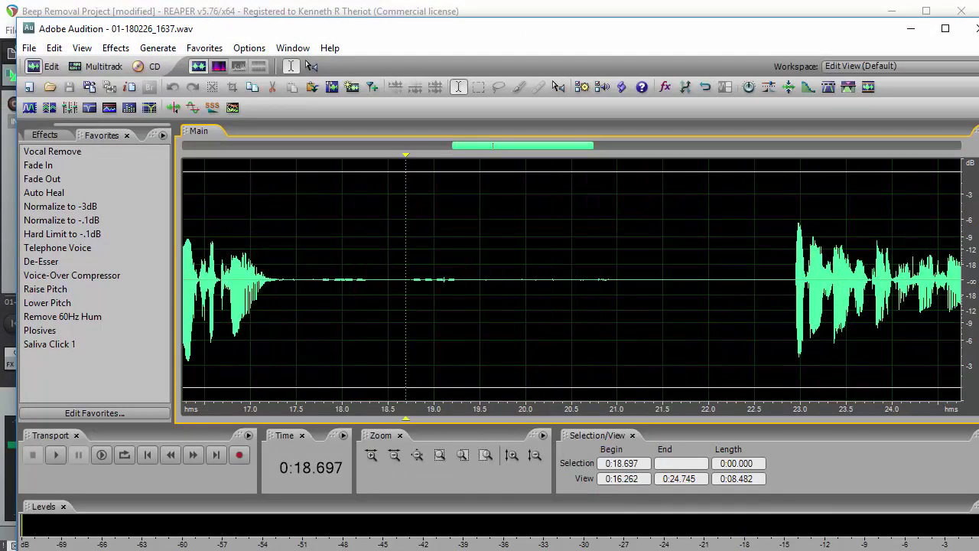
drag(412, 279, 450, 279)
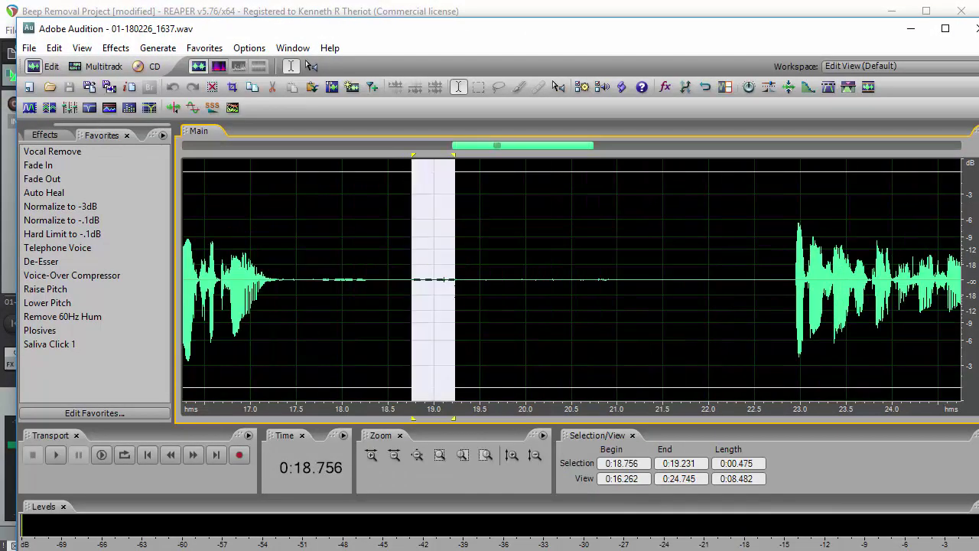
scroll(454, 279, up, 2)
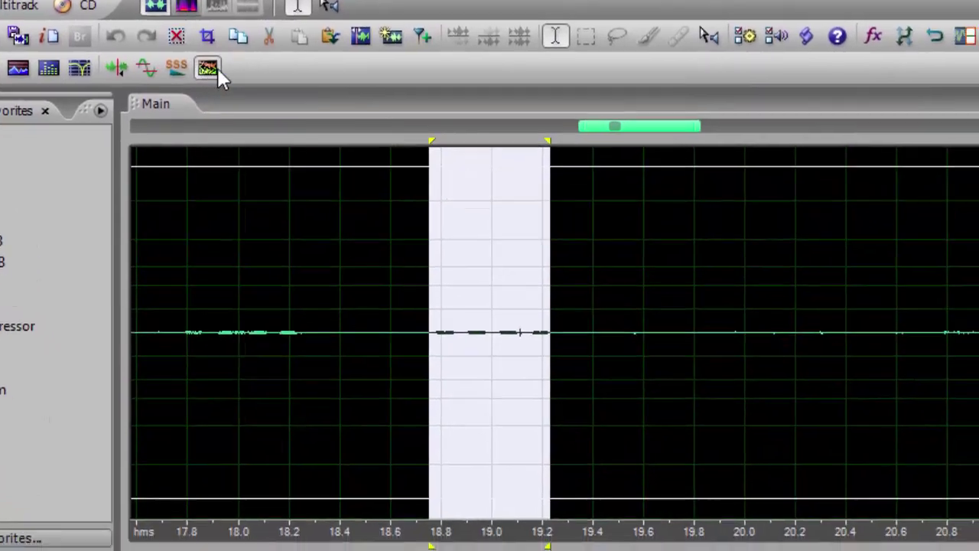
Capture a noise profile from that beep and apply Noise Reduction to the entire file
click(358, 169)
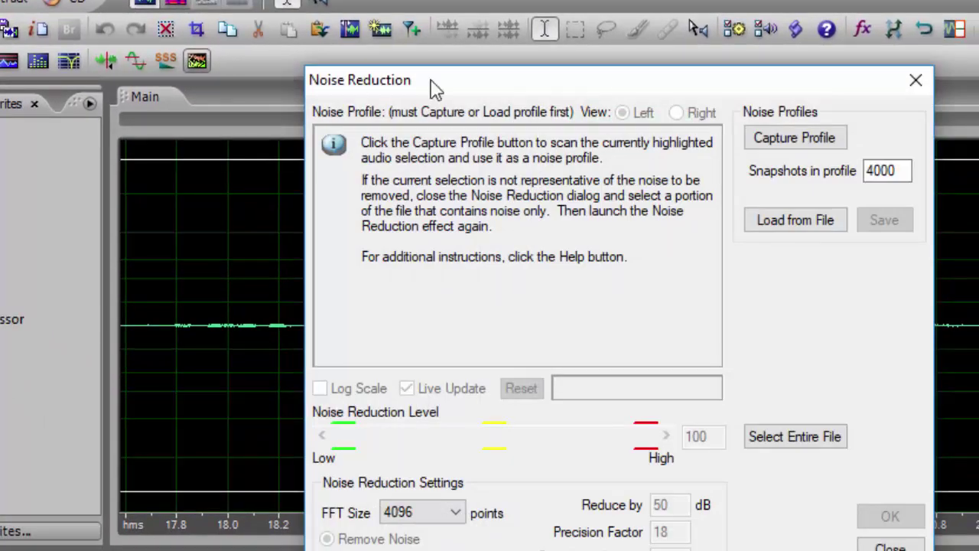
click(781, 142)
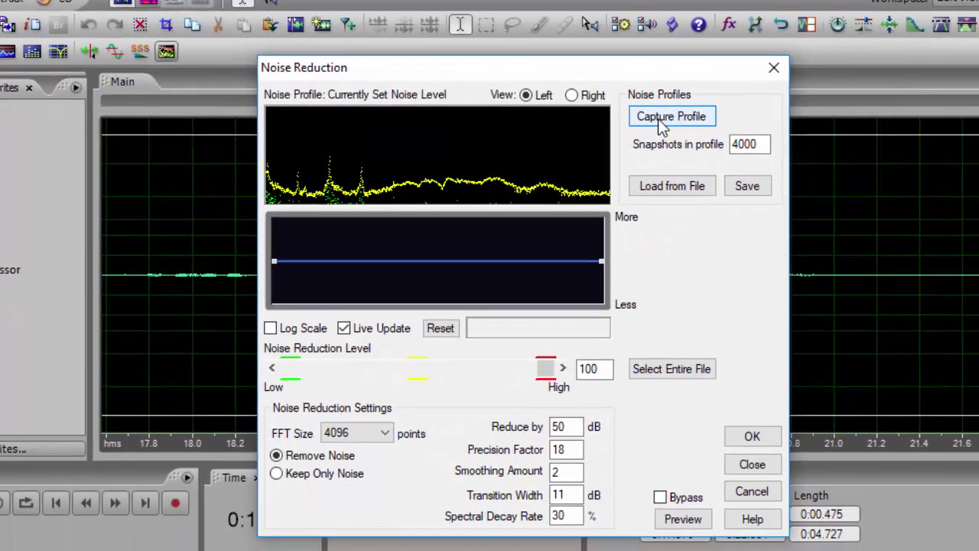
click(673, 370)
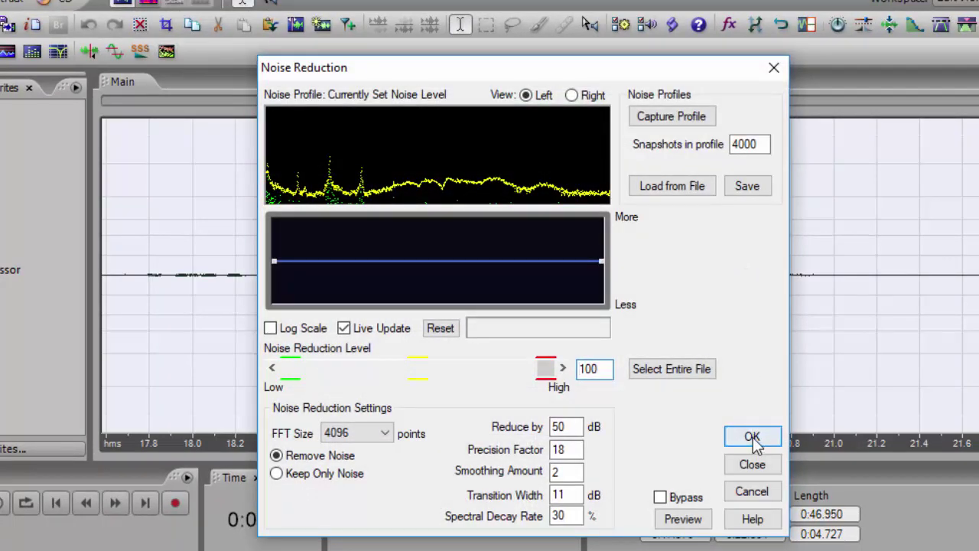
click(754, 437)
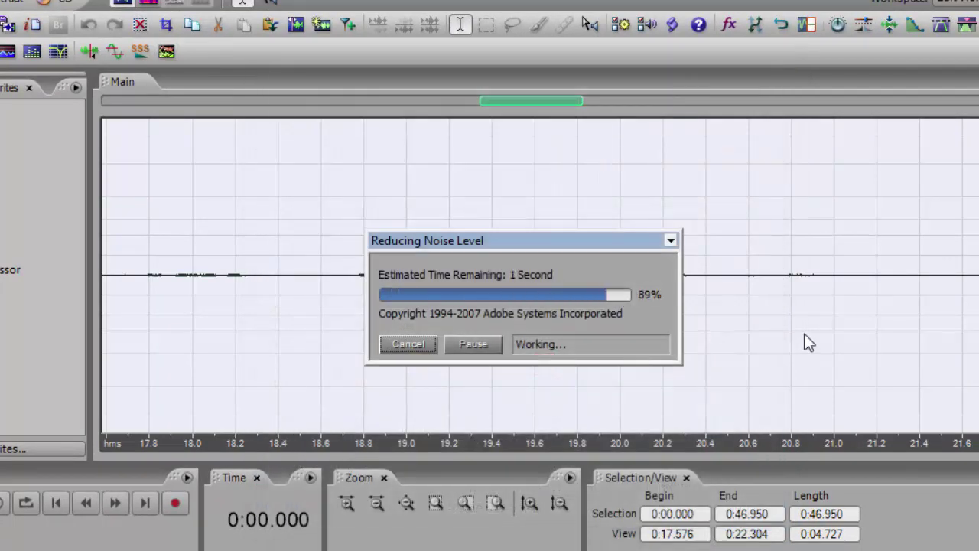
click(338, 300)
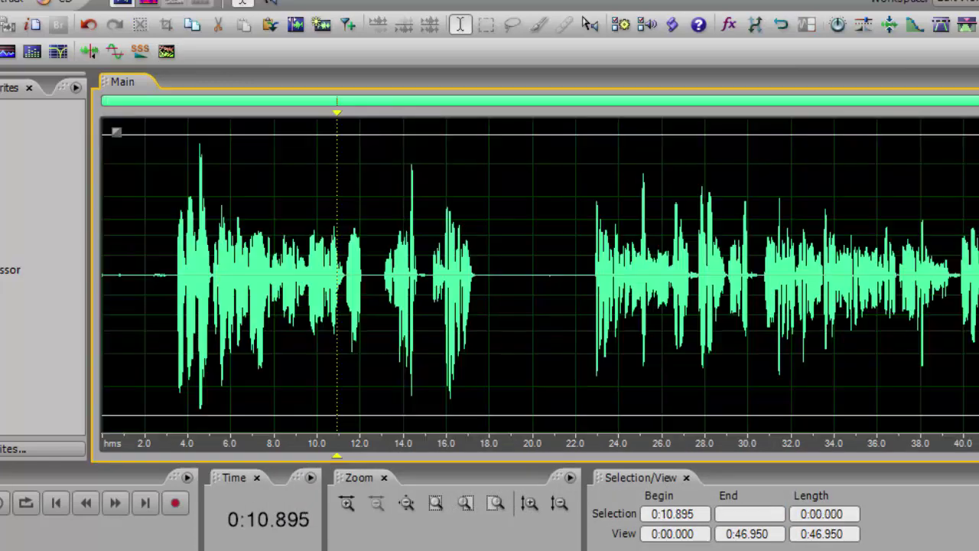
key(space)
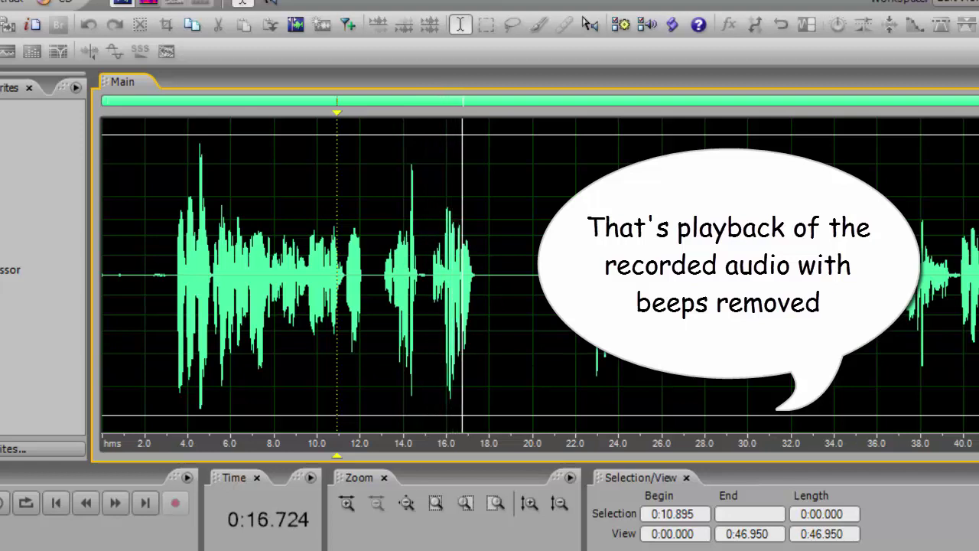
key(space)
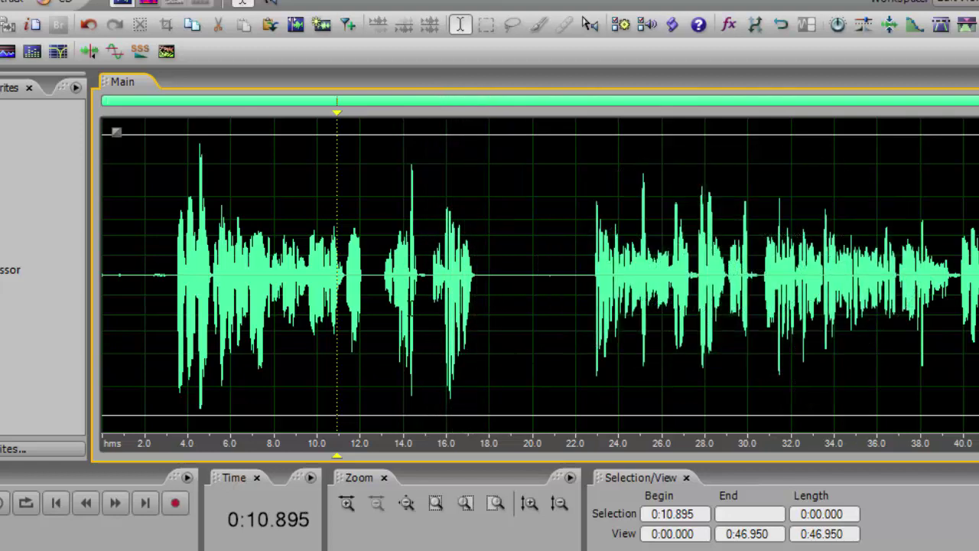